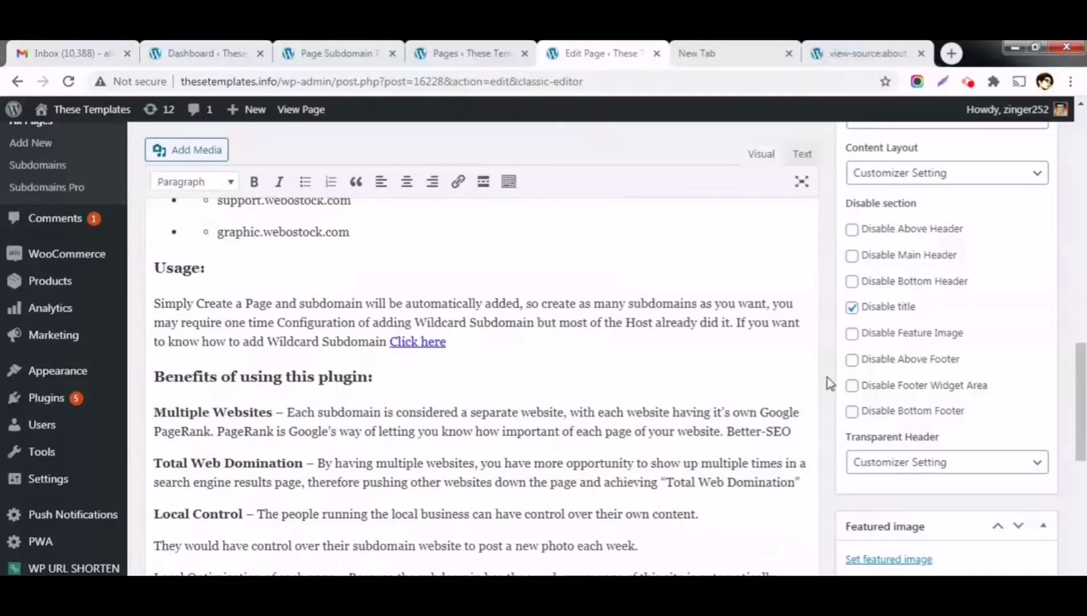
# Confirm Make this Subdomain is ticked, then open the Subdomain page's permalink in a new tab.
pyautogui.scroll(-5, 829, 384)
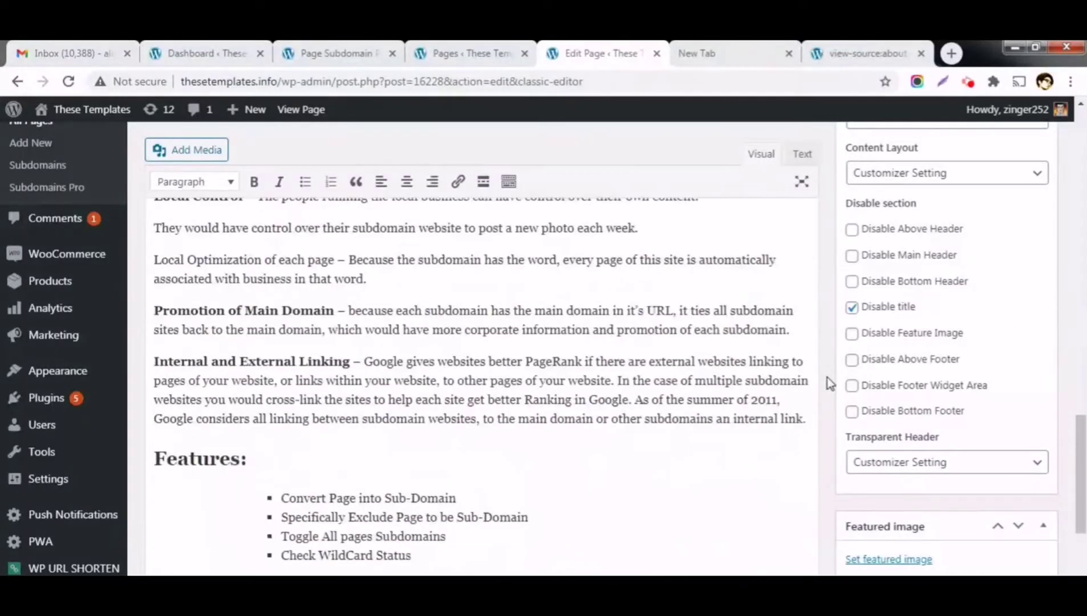
pyautogui.scroll(-5, 830, 384)
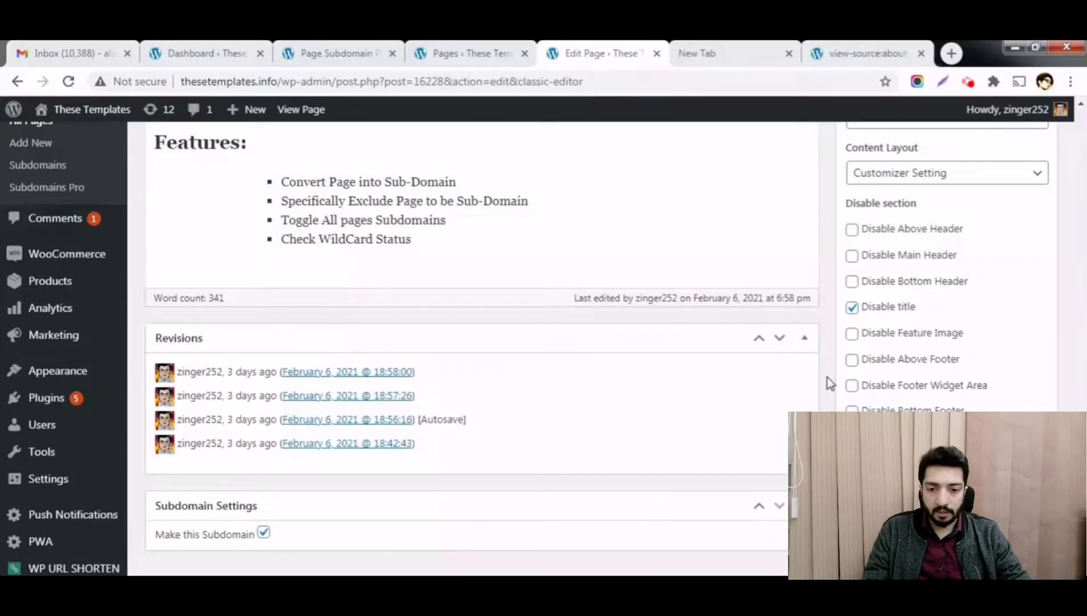
pyautogui.scroll(20, 822, 386)
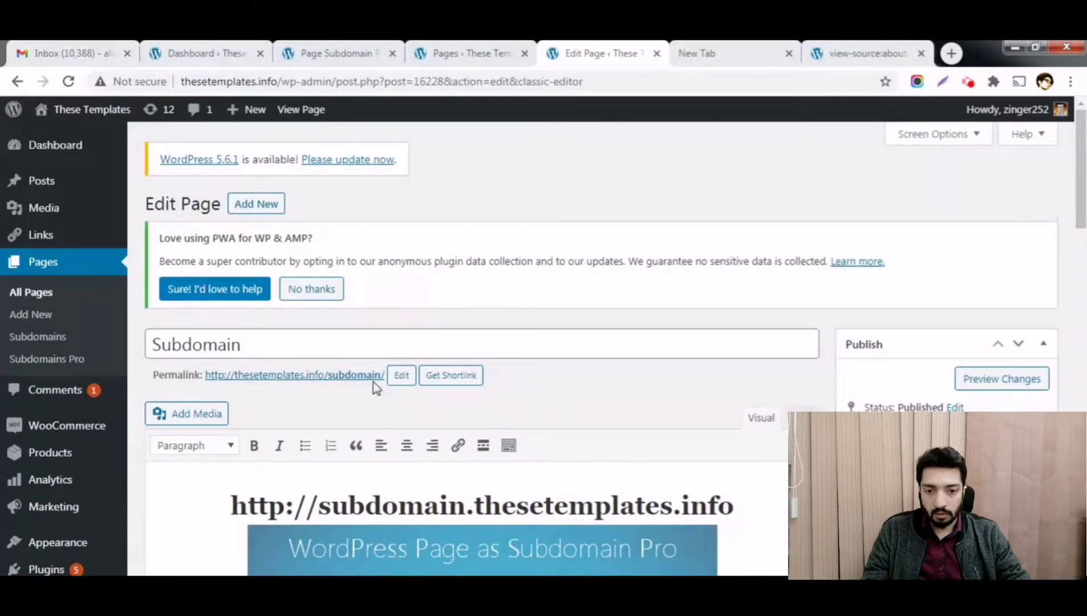
pyautogui.scroll(-15, 844, 393)
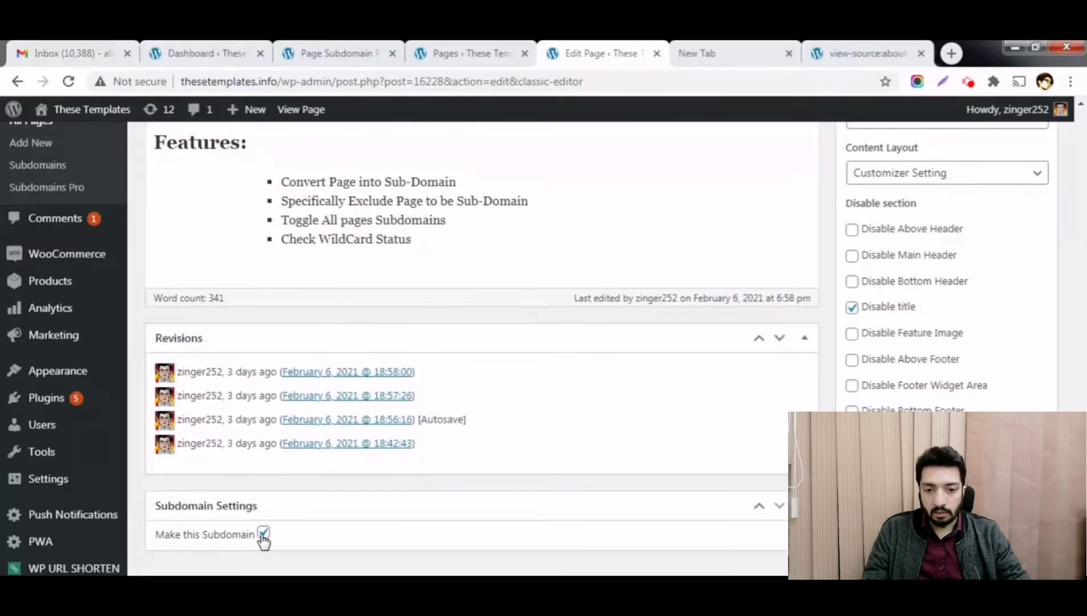
pyautogui.scroll(15, 376, 509)
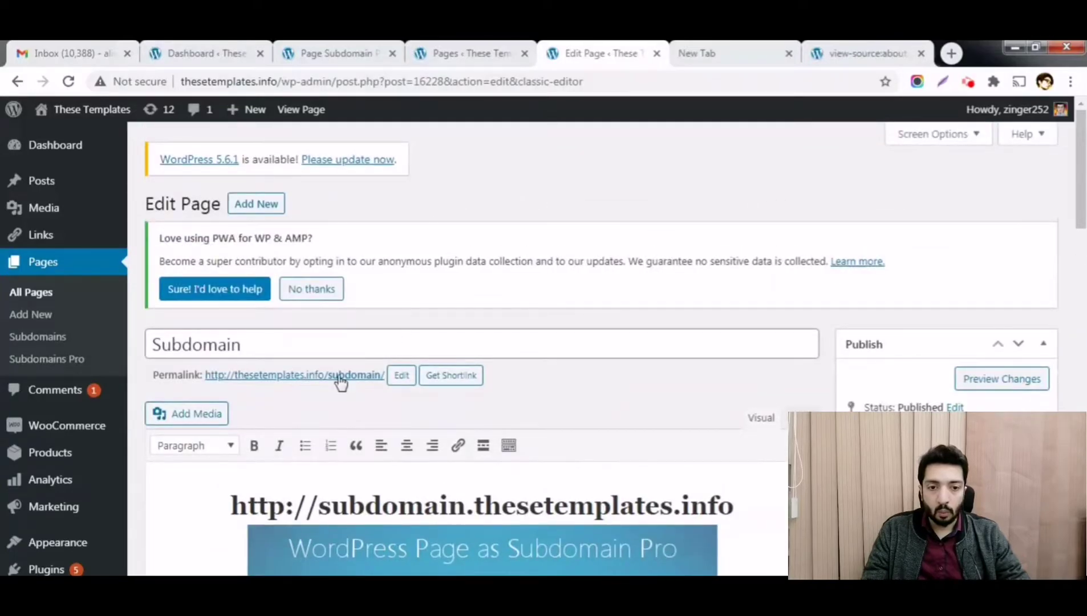
pyautogui.click(338, 377)
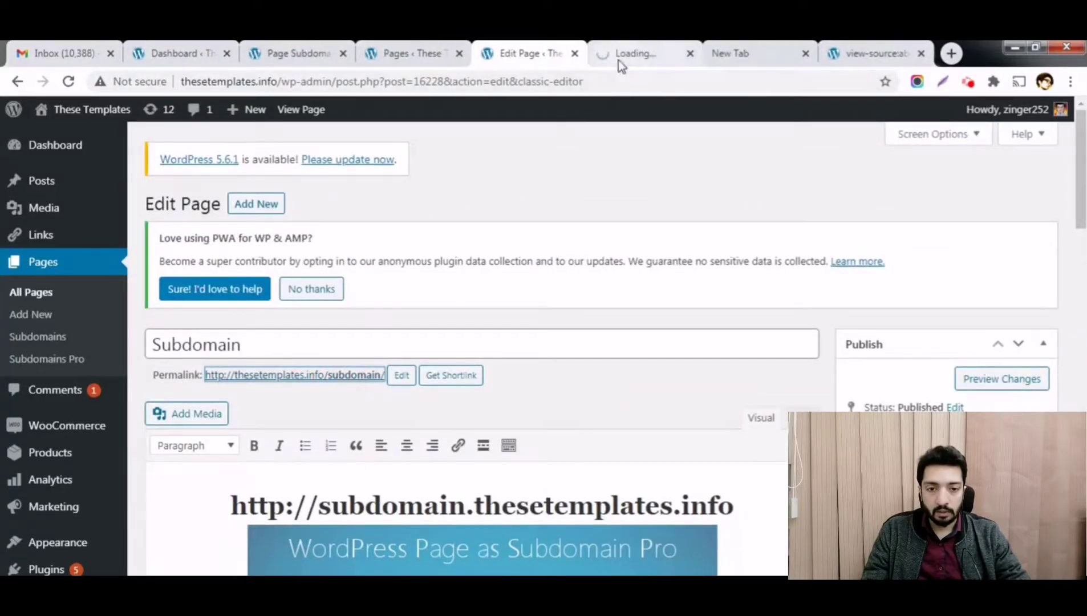
# On the live page, select the subdomain.thesetemplates.info address to confirm it.
pyautogui.click(618, 57)
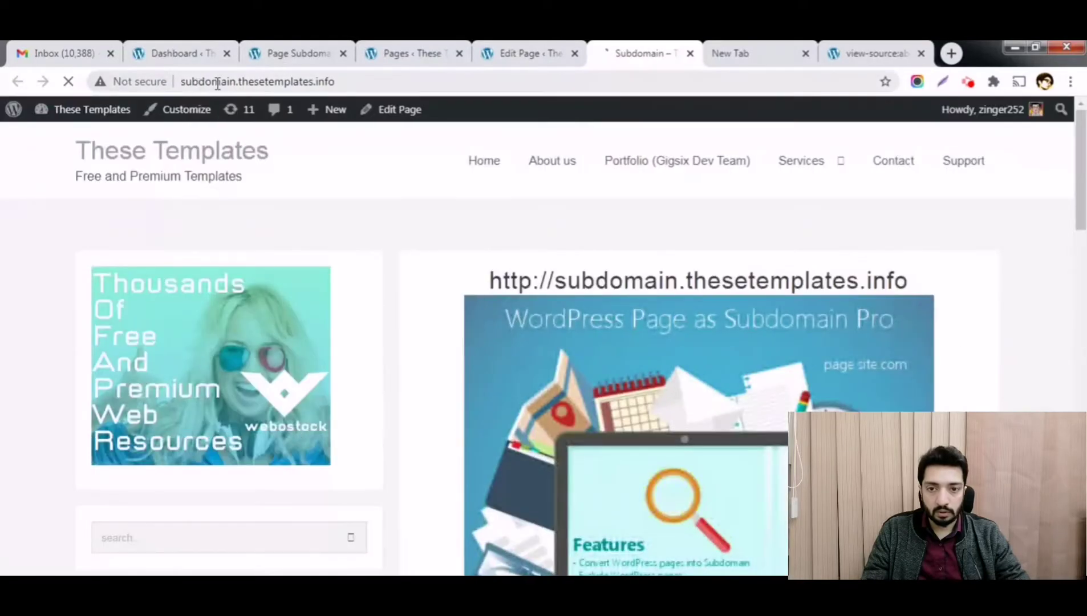
pyautogui.doubleClick(223, 84)
pyautogui.moveTo(223, 83); pyautogui.dragTo(334, 83)
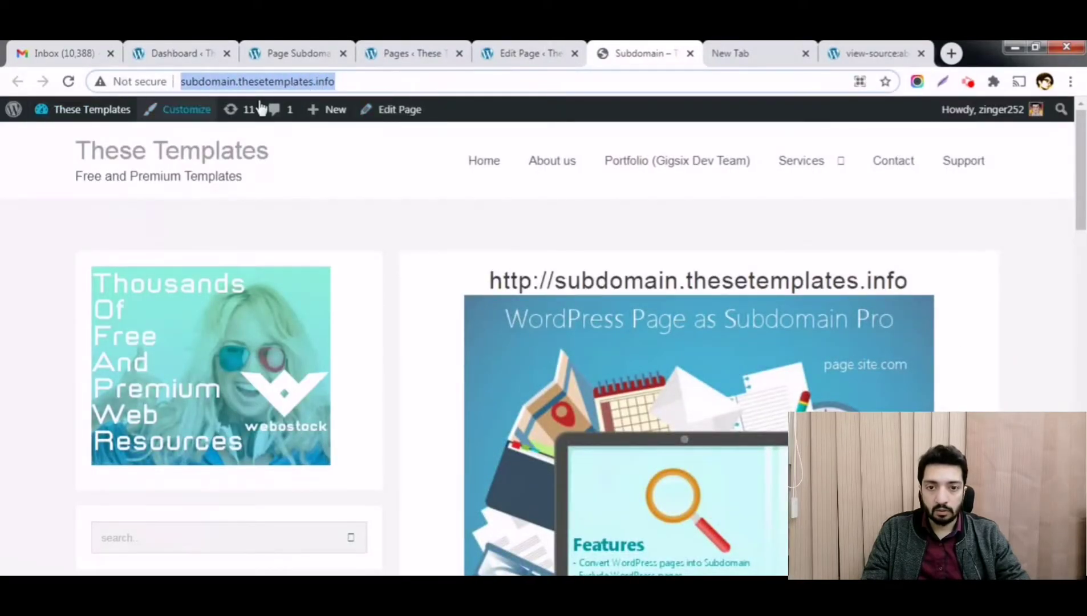
pyautogui.doubleClick(225, 83)
pyautogui.moveTo(225, 83); pyautogui.dragTo(321, 89)
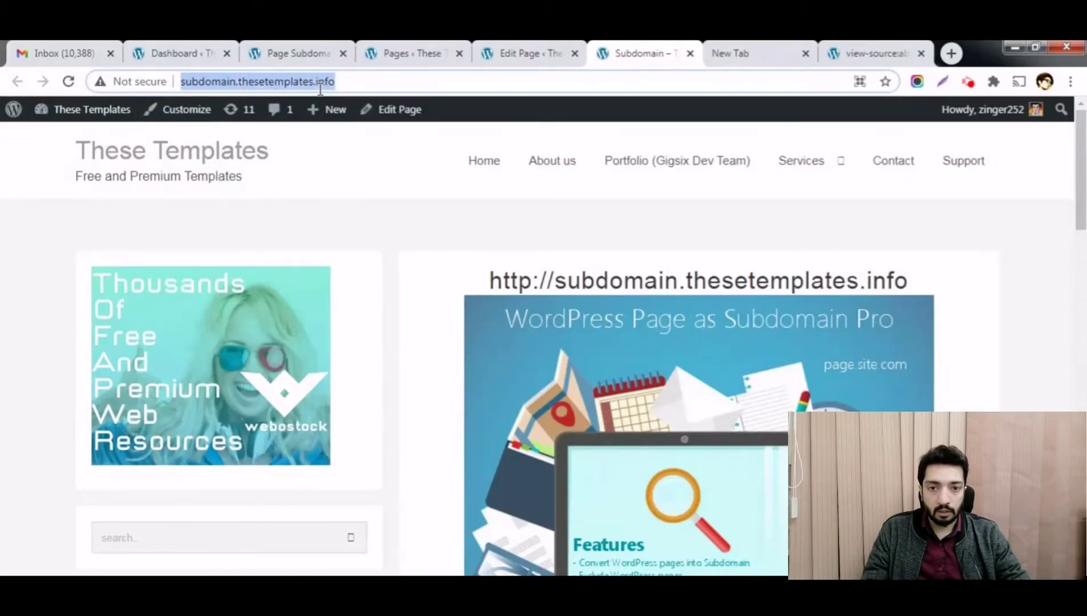
pyautogui.doubleClick(216, 86)
pyautogui.moveTo(215, 87)
pyautogui.mouseDown()
pyautogui.moveTo(308, 89)
pyautogui.moveTo(197, 82)
pyautogui.mouseUp()
pyautogui.doubleClick(320, 87)
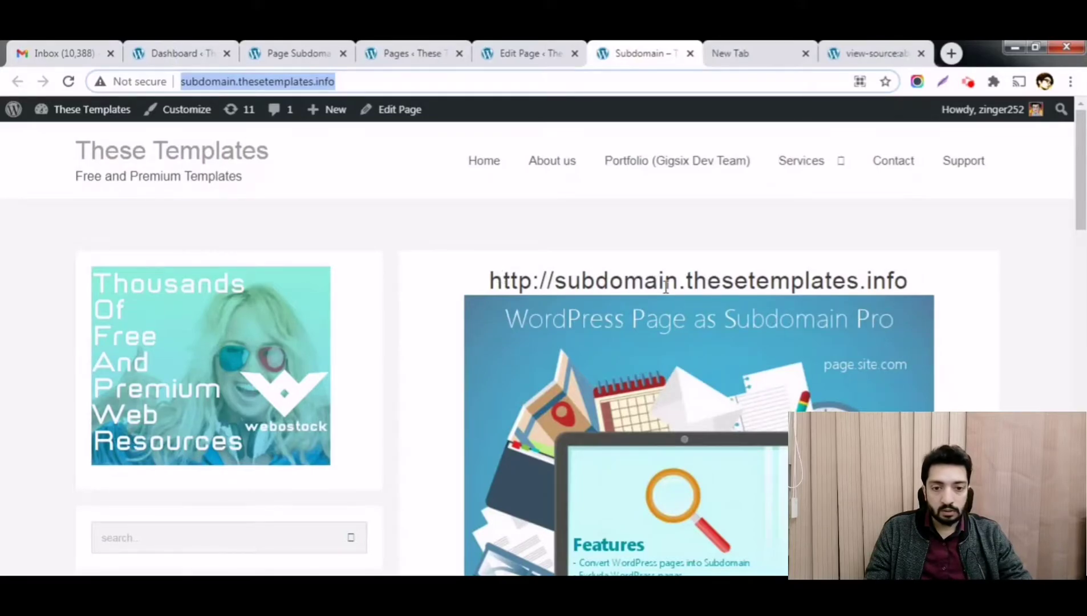
# Scroll the live page, then return to the Edit Page tab.
pyautogui.scroll(-10, 426, 316)
pyautogui.scroll(10, 427, 317)
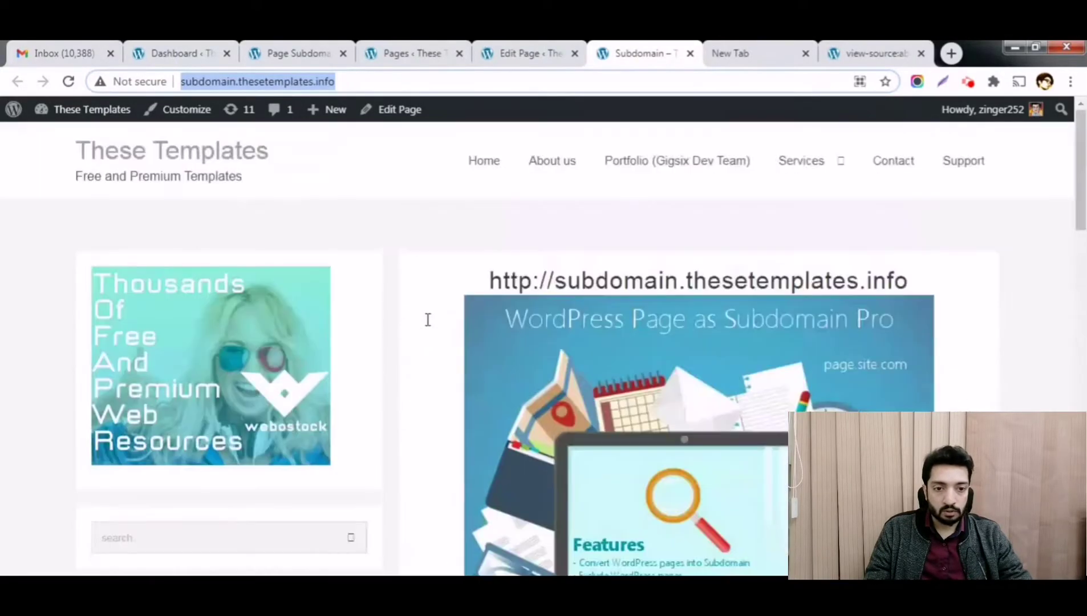
pyautogui.click(501, 45)
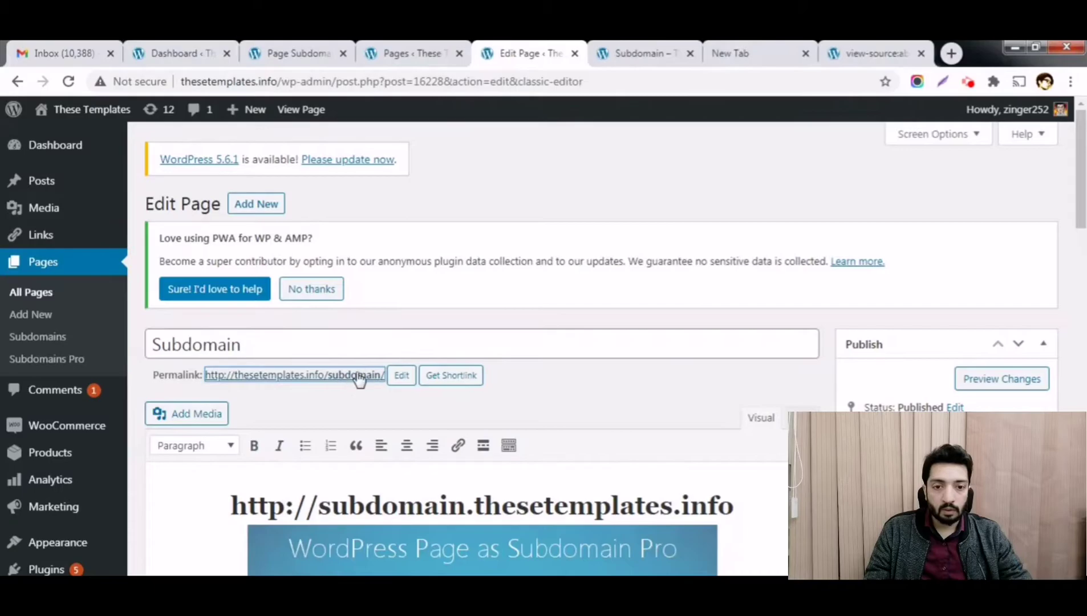
# View the page source of subdomain.thesetemplates.info and close the leftover extra tabs.
pyautogui.click(641, 53)
pyautogui.rightClick(425, 240)
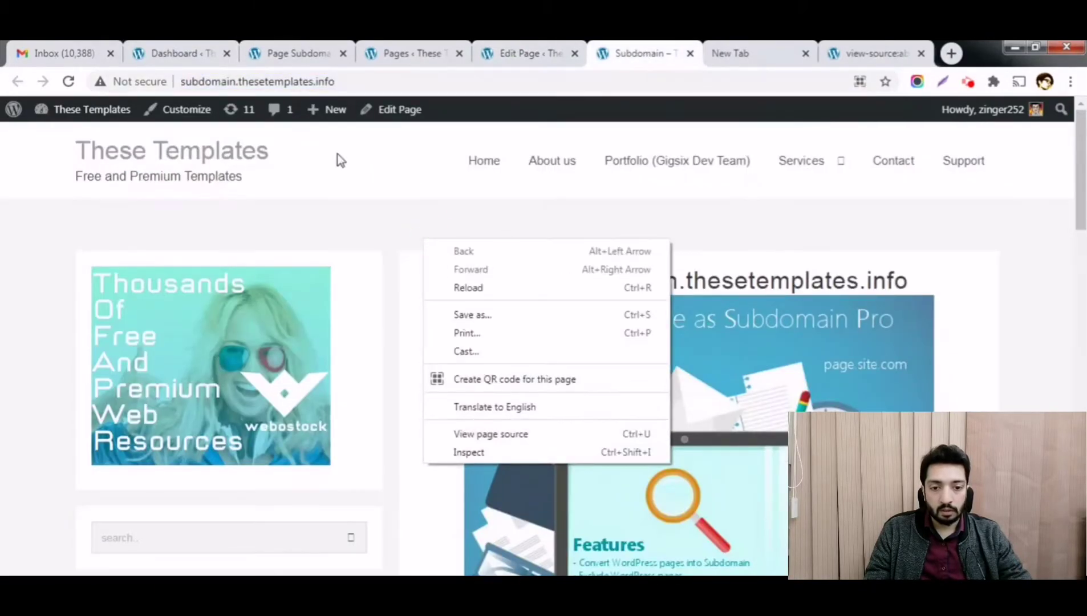
pyautogui.click(552, 50)
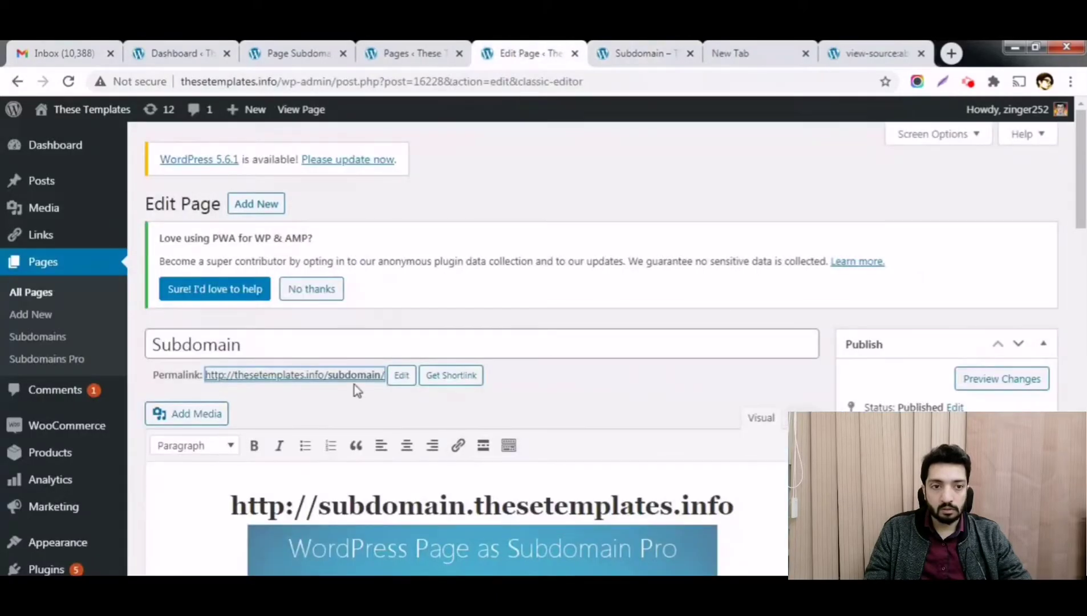
pyautogui.click(650, 52)
pyautogui.rightClick(423, 206)
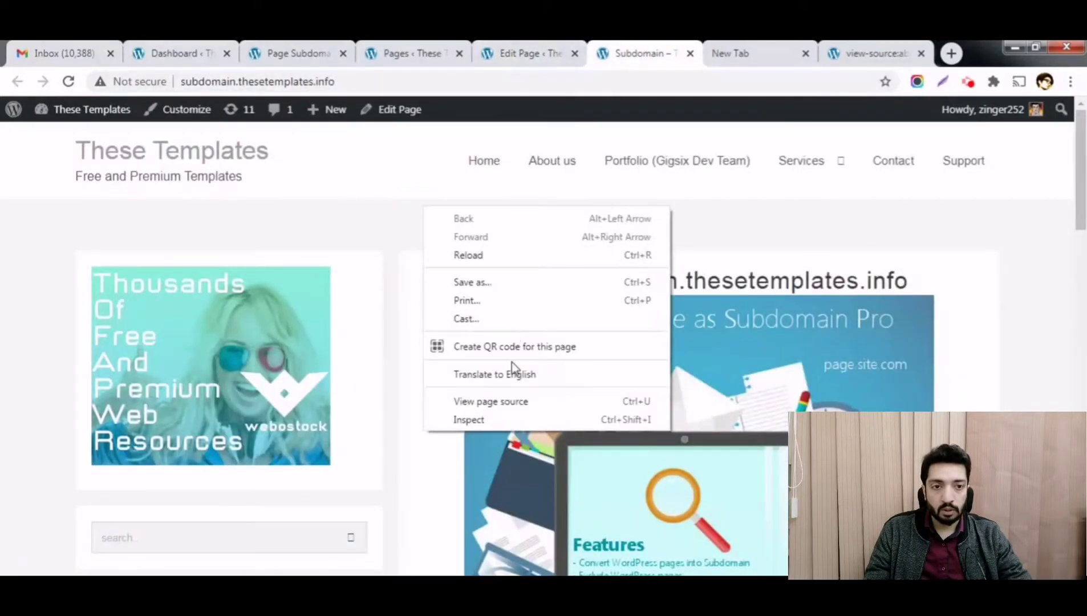
pyautogui.click(517, 399)
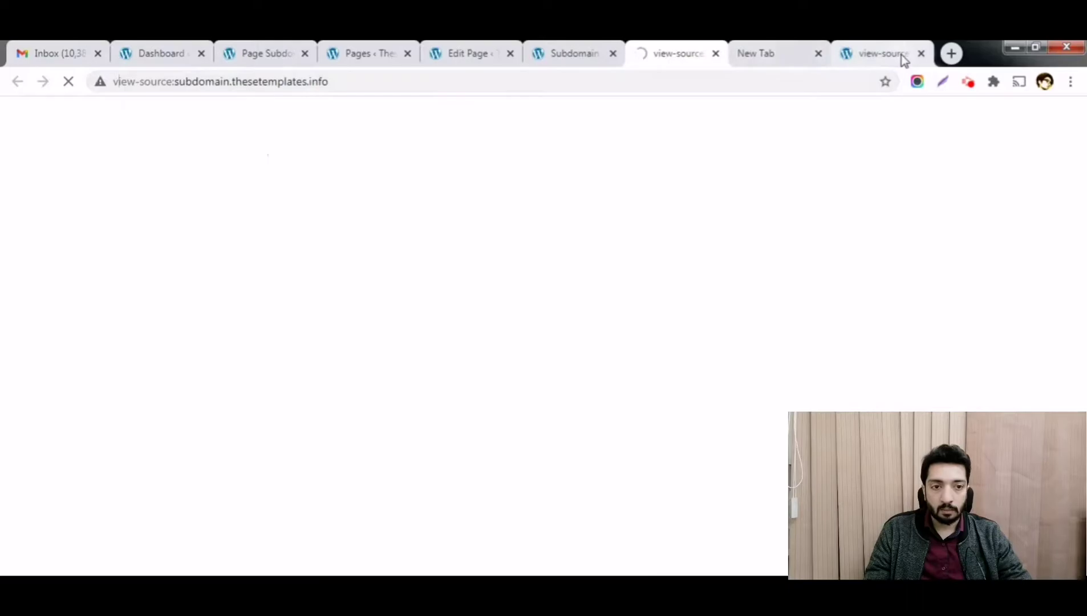
pyautogui.click(921, 54)
pyautogui.click(921, 54)
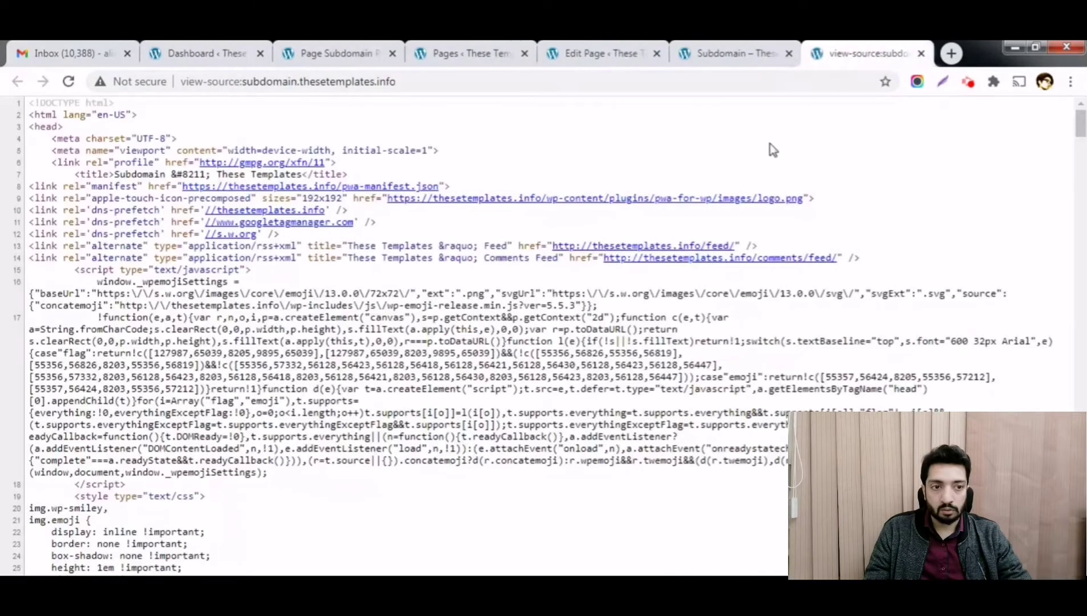
# Search the source for 'cano' and mark the canonical link on line 169.
pyautogui.hotkey('ctrl', 'f')
pyautogui.write('cani')
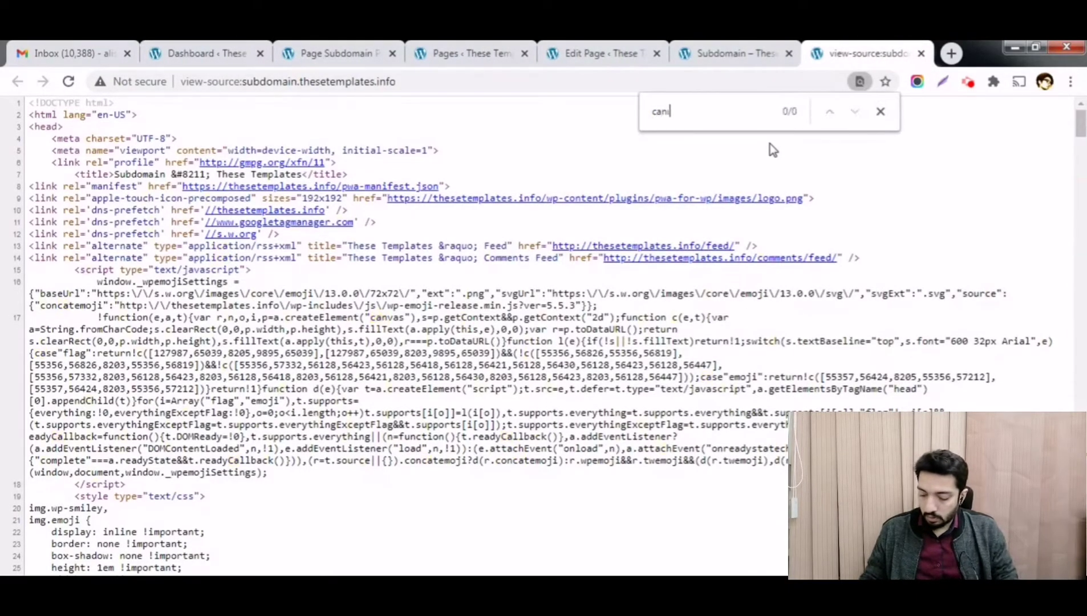
pyautogui.press('BackSpace')
pyautogui.write('n')
pyautogui.press('BackSpace')
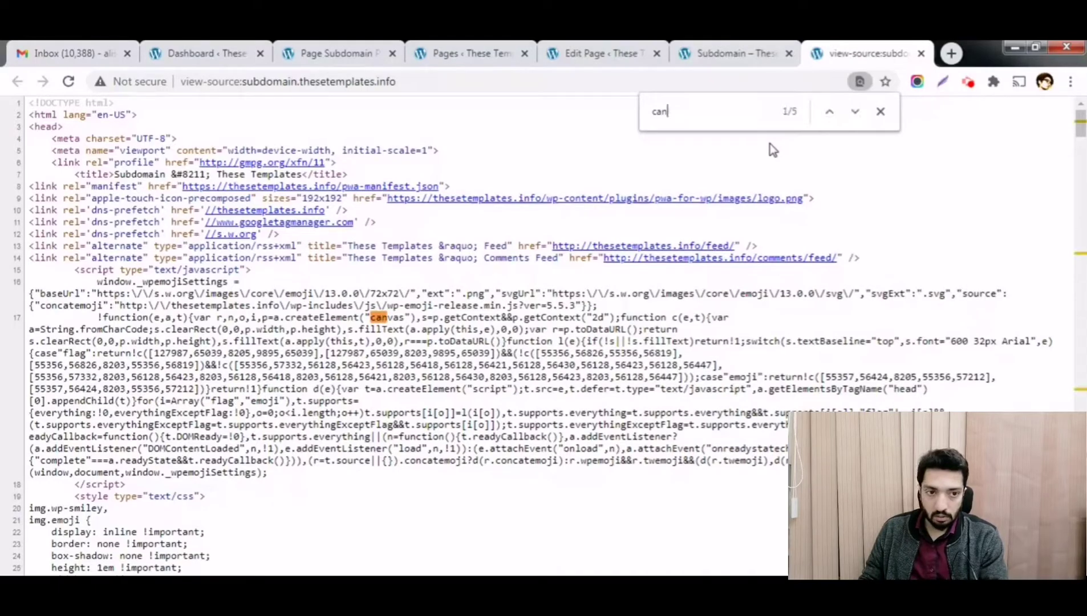
pyautogui.write('o')
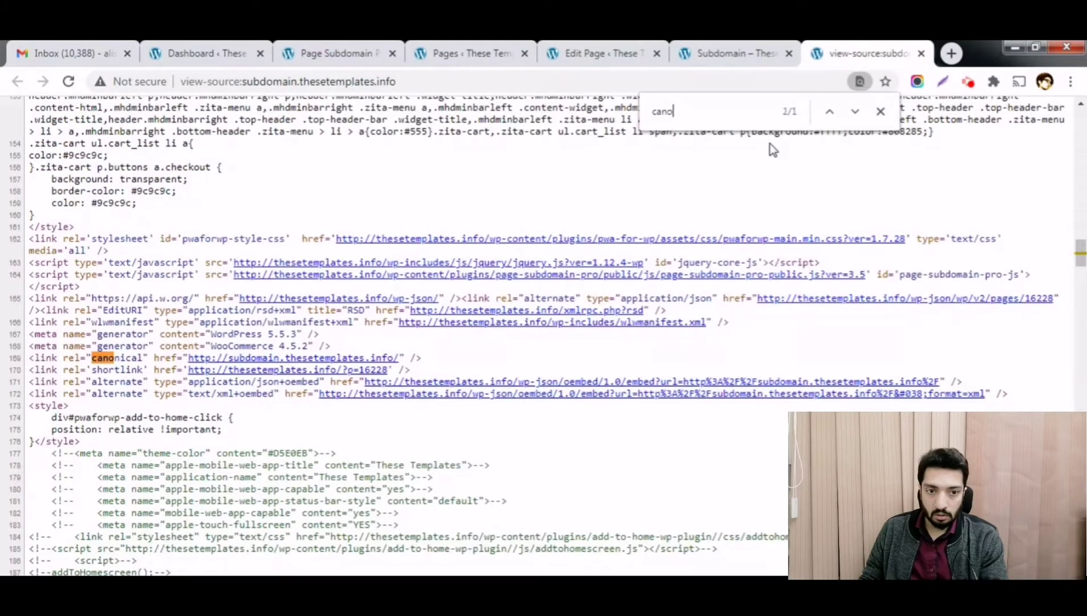
pyautogui.doubleClick(117, 358)
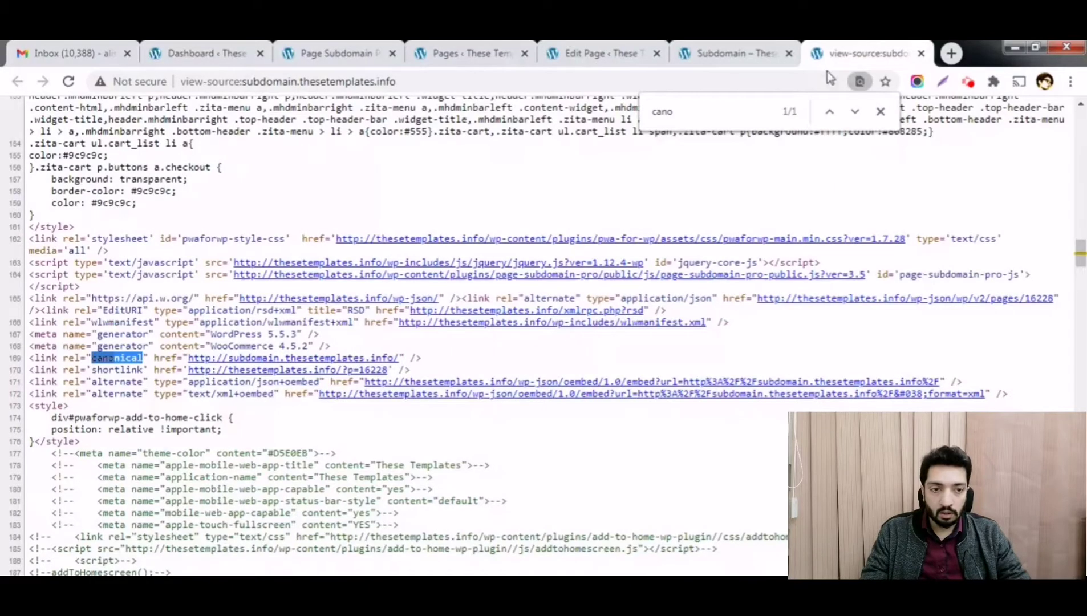
# Load thesetemplates.info/subdomain in the Subdomain tab and open its page source in a new tab.
pyautogui.click(762, 50)
pyautogui.doubleClick(224, 83)
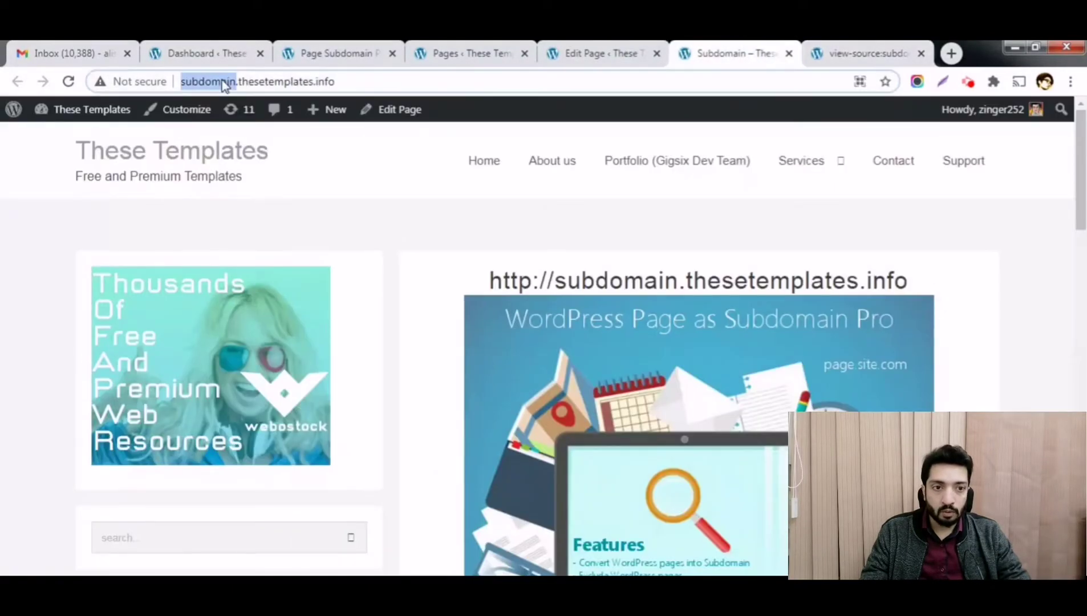
pyautogui.press('Delete')
pyautogui.press('Delete')
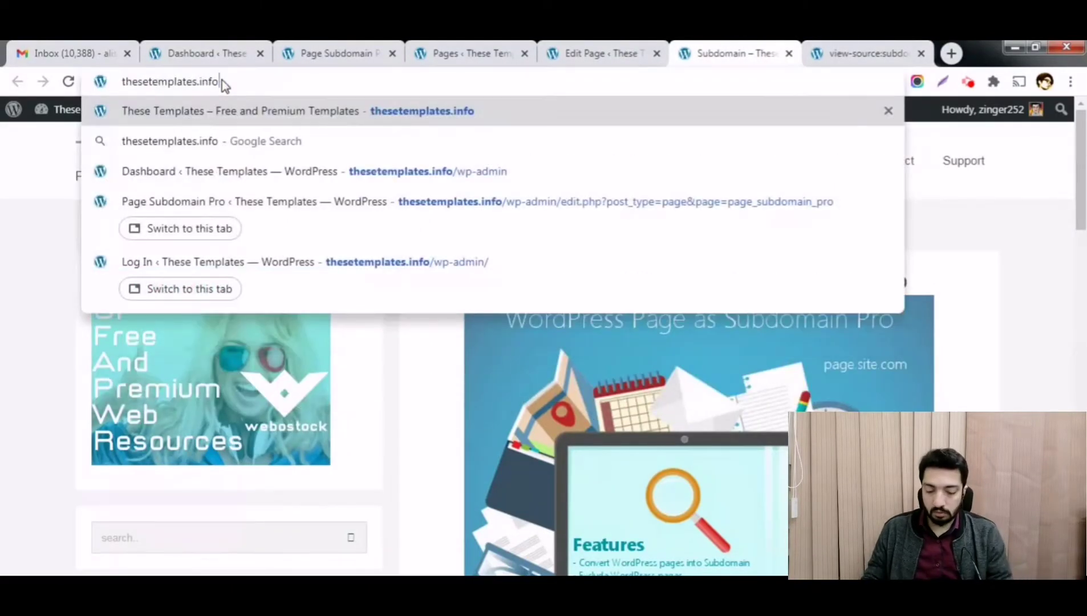
pyautogui.write('/subdomain')
pyautogui.press('Return')
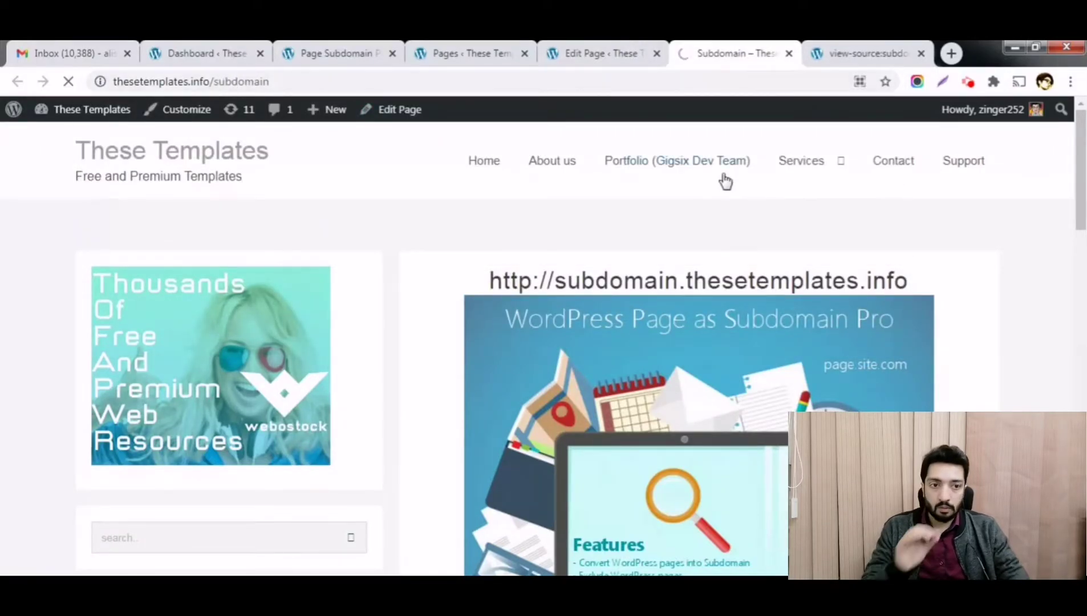
pyautogui.rightClick(439, 217)
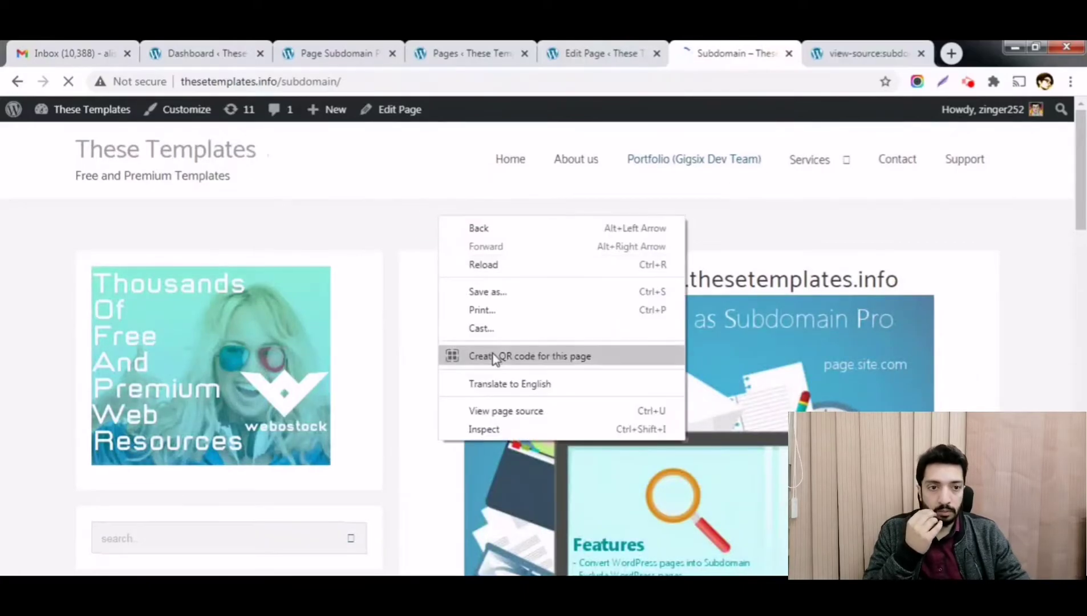
pyautogui.click(502, 410)
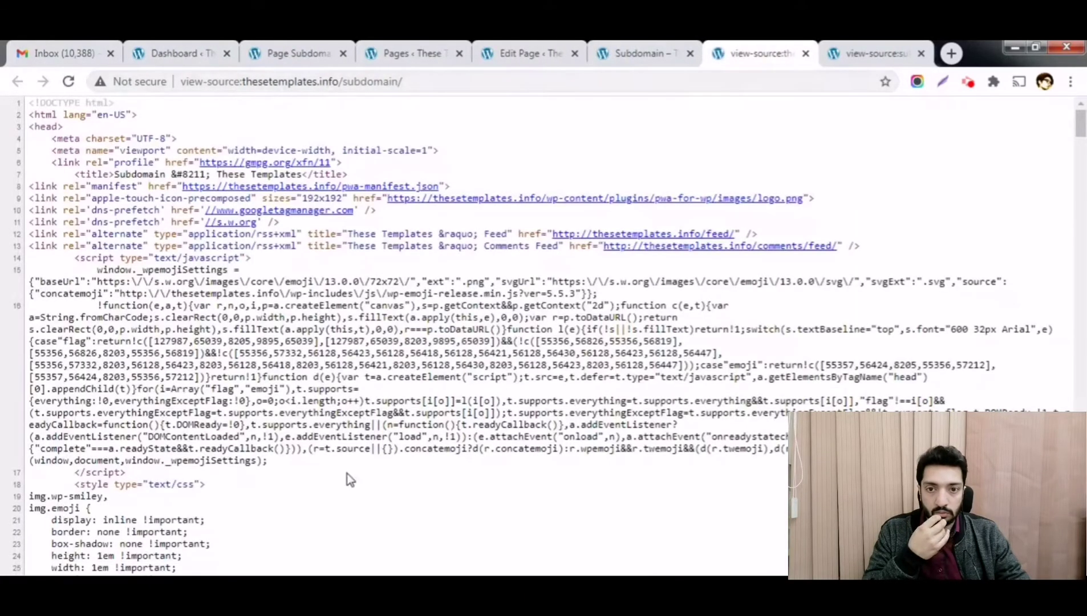
# Find the canonical tag on line 168 by searching 'cano', then return to the rendered Subdomain page.
pyautogui.hotkey('ctrl', 'f')
pyautogui.write('cano')
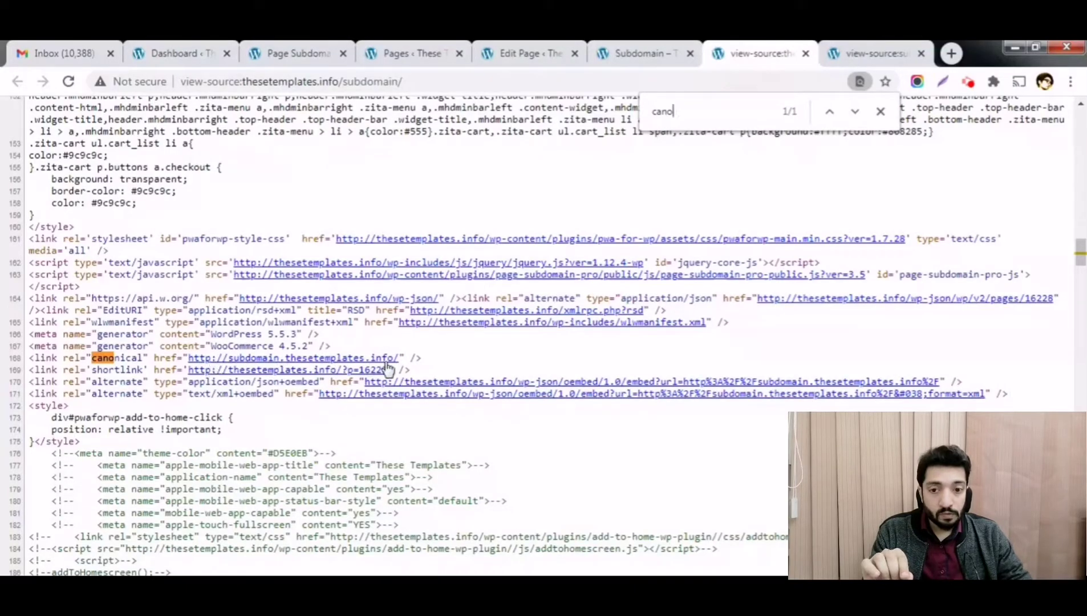
pyautogui.click(880, 112)
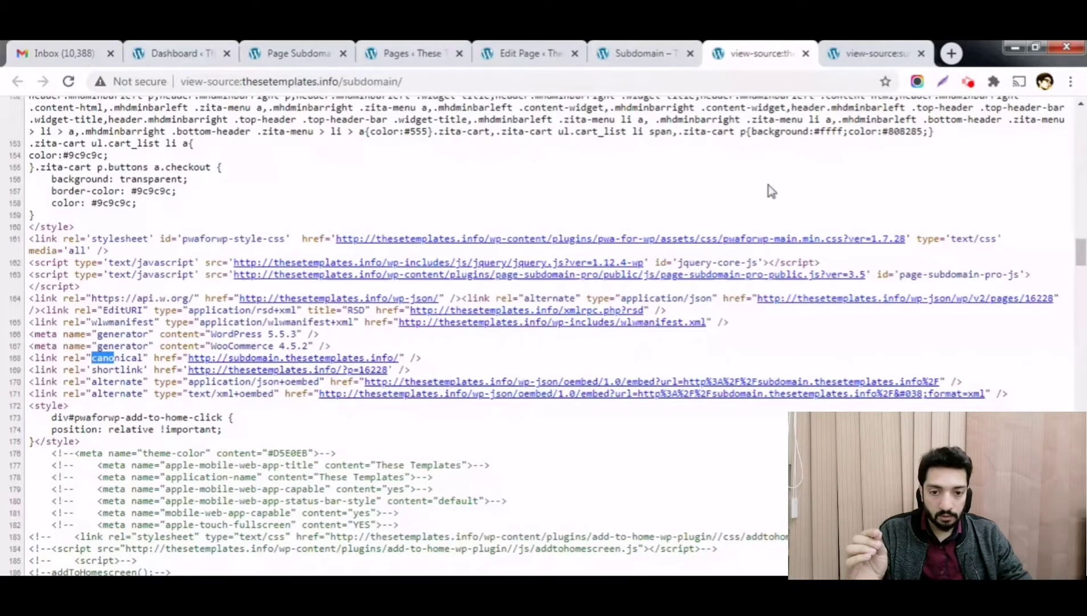
pyautogui.click(655, 54)
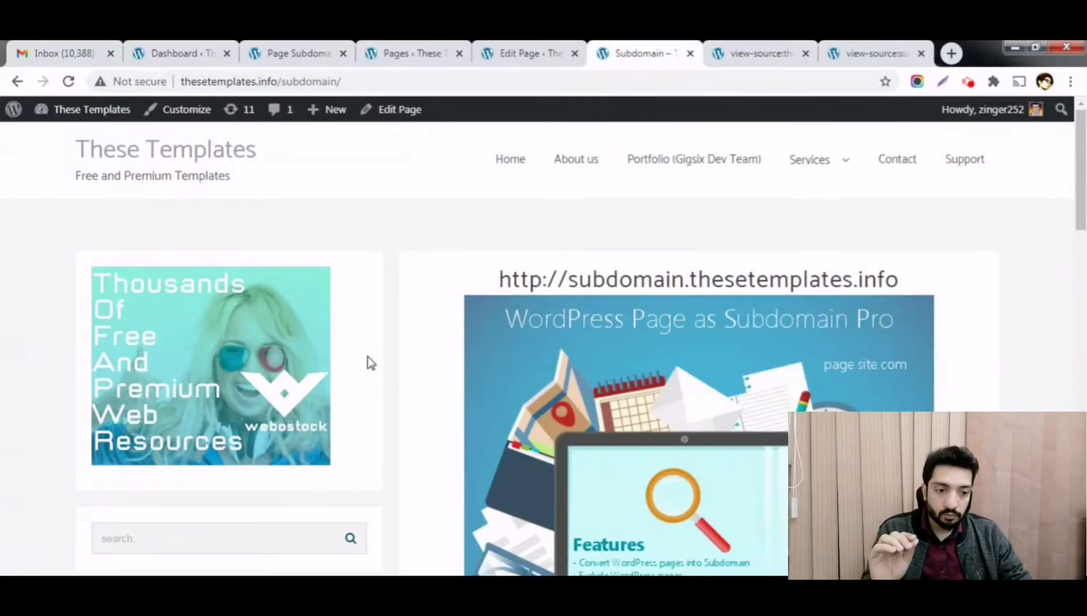
pyautogui.click(322, 81)
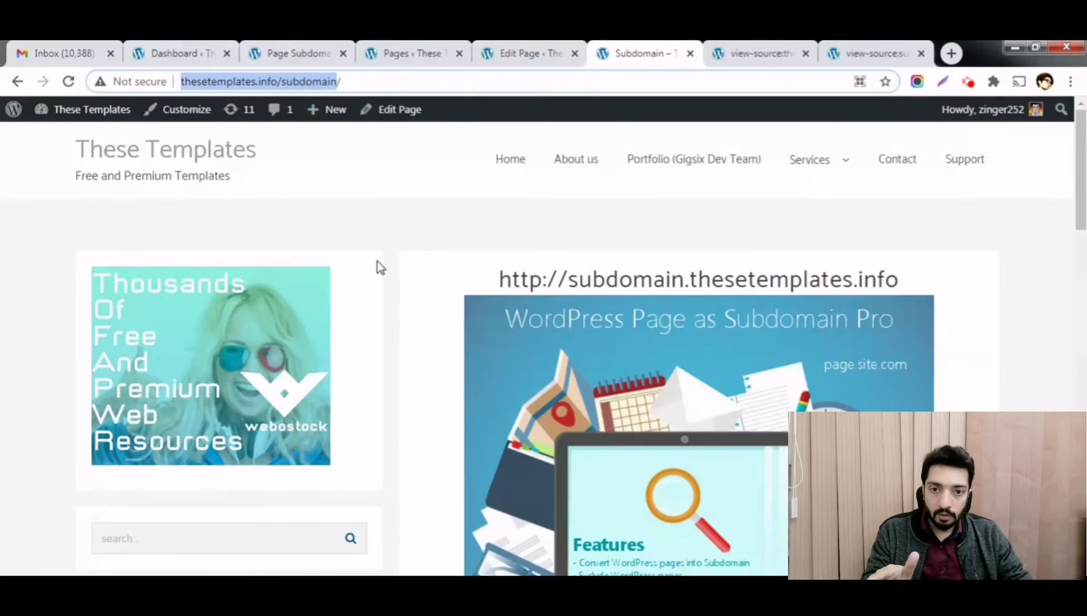
pyautogui.click(395, 341)
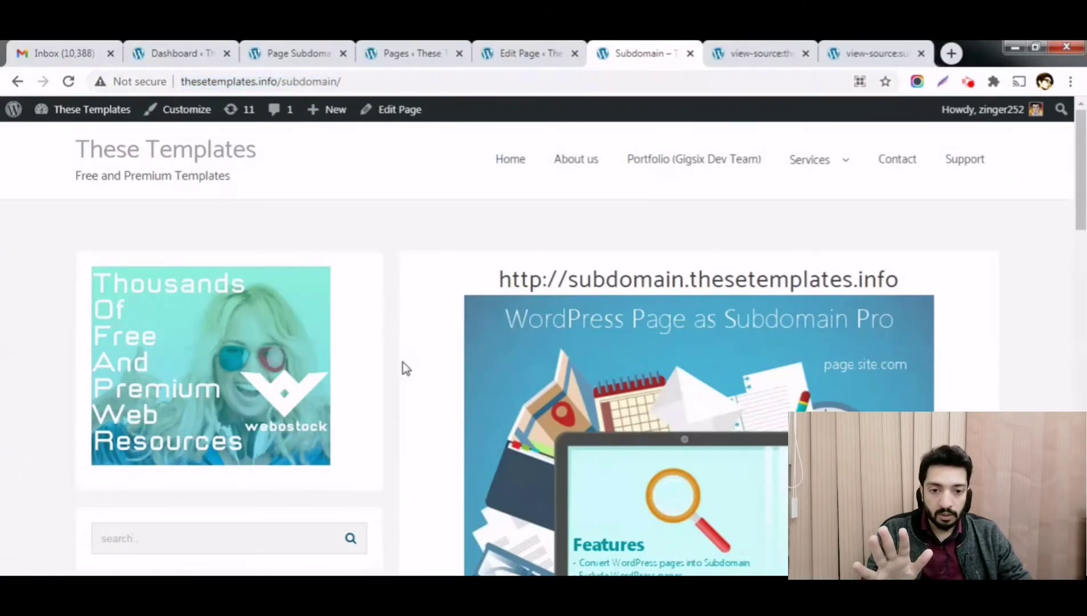
pyautogui.scroll(-3, 402, 365)
pyautogui.scroll(-6, 402, 368)
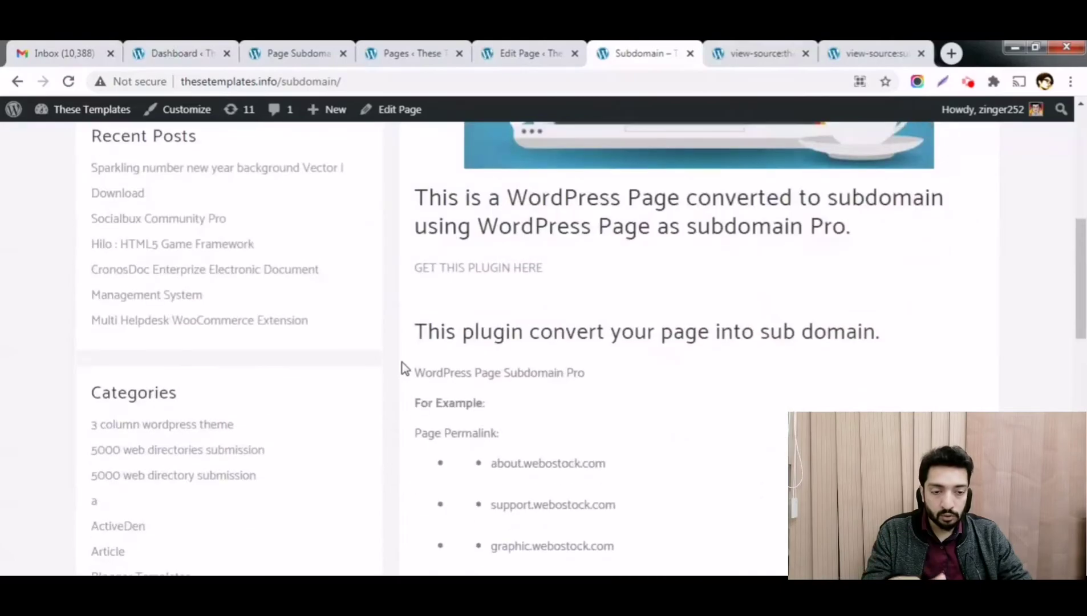
pyautogui.scroll(9, 403, 368)
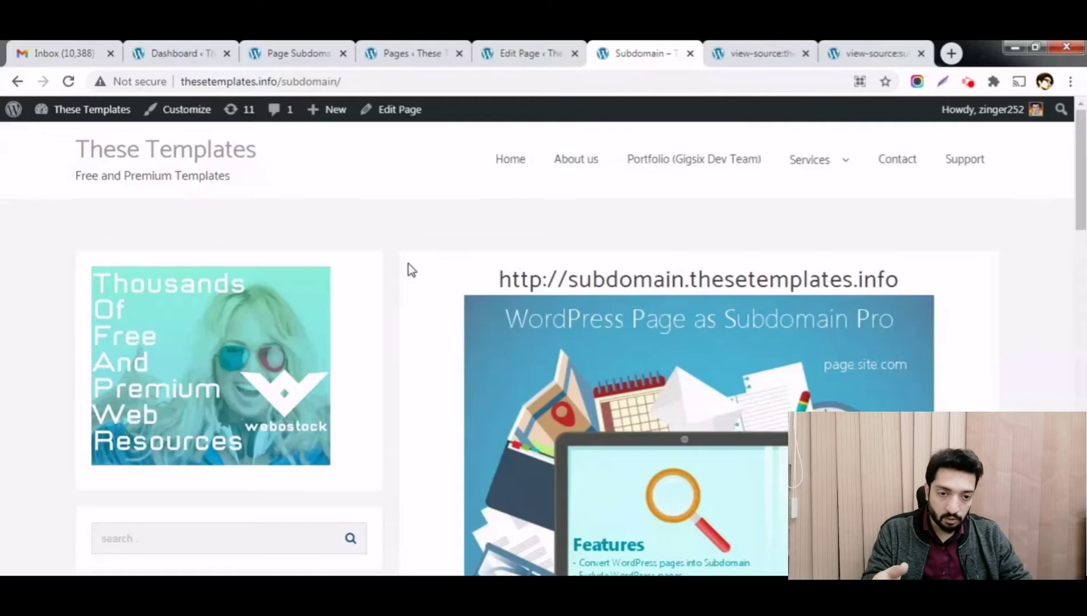
pyautogui.click(745, 50)
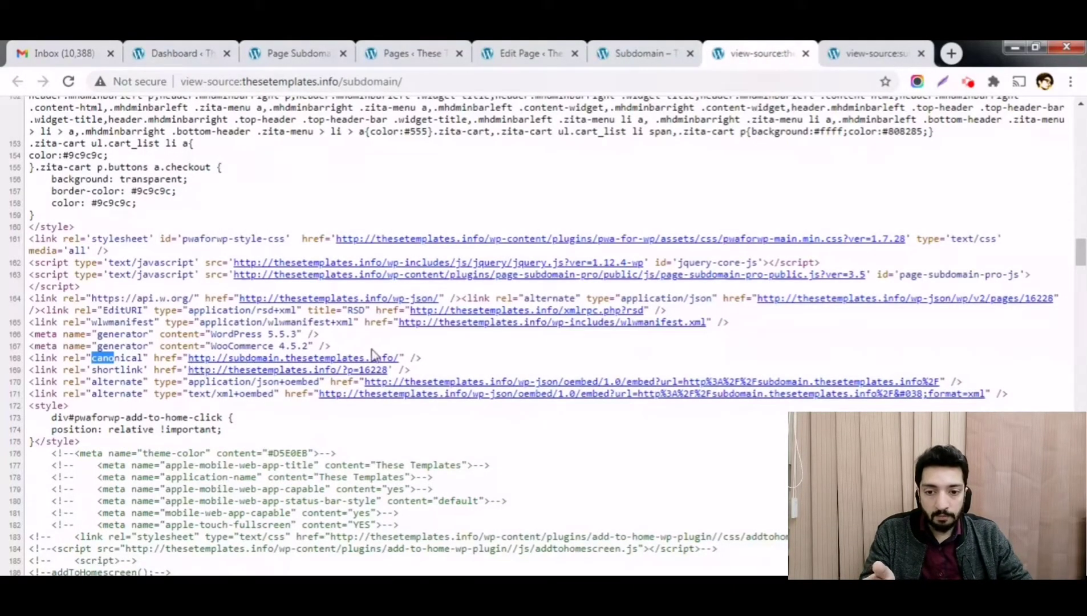
pyautogui.moveTo(399, 358); pyautogui.dragTo(187, 359)
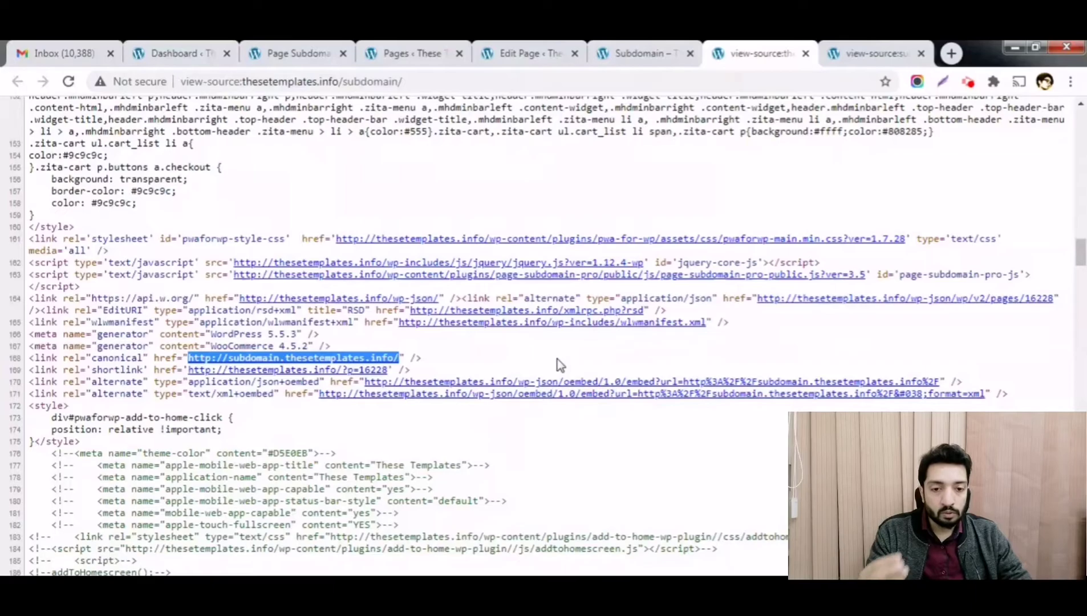
pyautogui.click(627, 53)
pyautogui.doubleClick(308, 82)
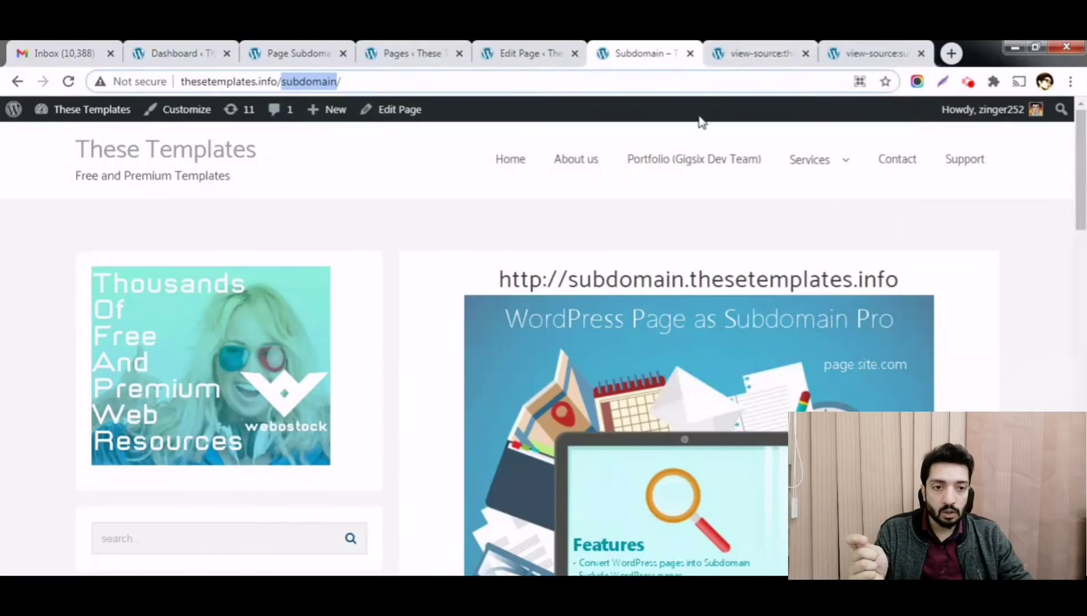
# Open an empty tab beside the Subdomain tab, then go back to the Subdomain page.
pyautogui.click(951, 53)
pyautogui.moveTo(889, 53); pyautogui.dragTo(648, 48)
pyautogui.click(582, 46)
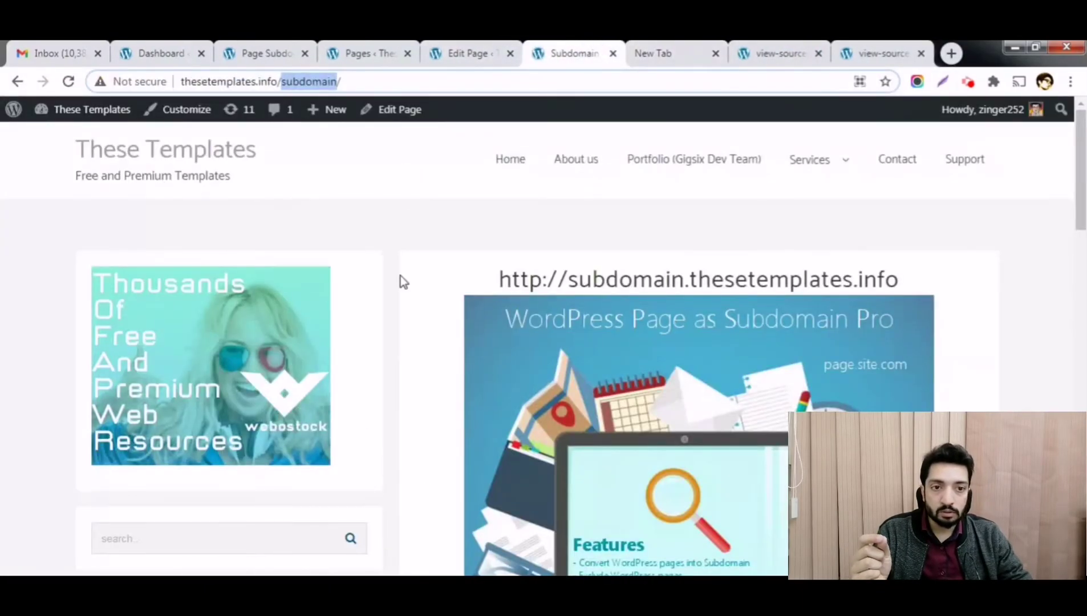
pyautogui.scroll(-3, 385, 369)
pyautogui.scroll(3, 384, 374)
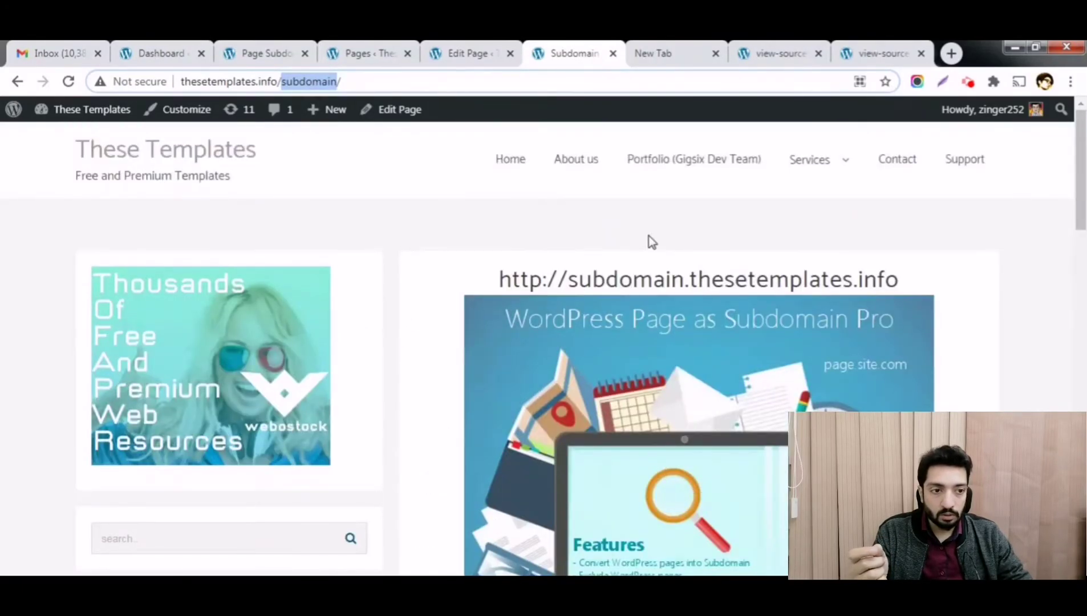